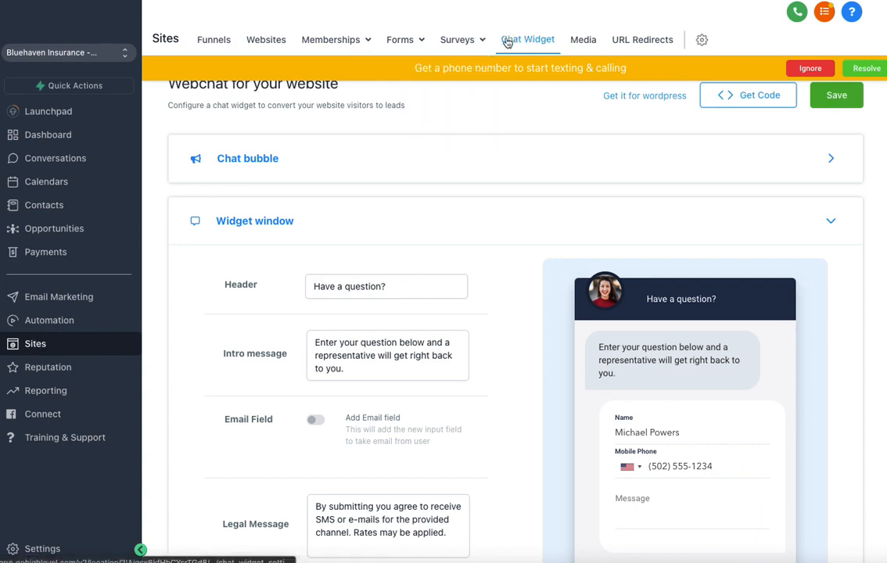
Step: Dismiss the phone number notice and expand the Chat bubble settings of the webchat widget
{"action": "mouse_move", "coordinate": [485, 49]}
{"action": "left_click", "coordinate": [809, 69]}
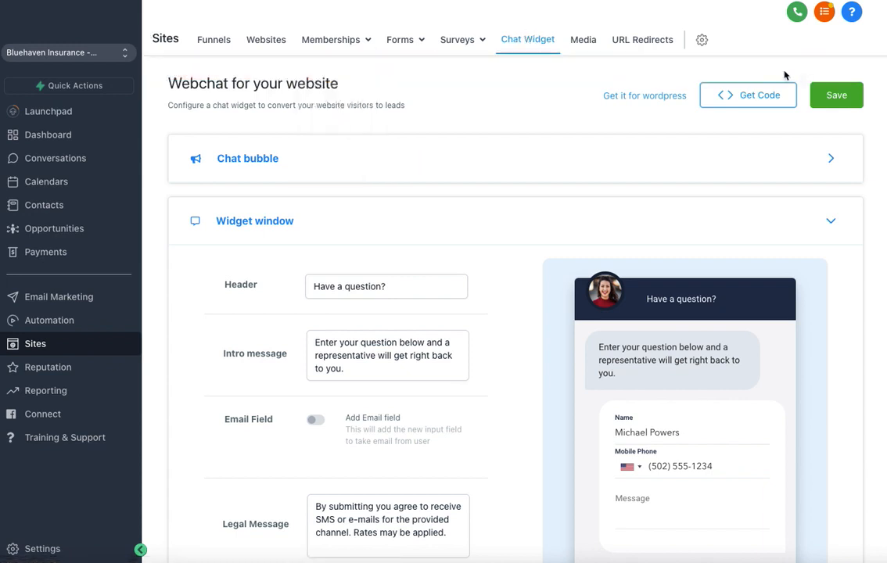
{"action": "scroll", "coordinate": [430, 131], "scroll_direction": "down", "scroll_amount": 2}
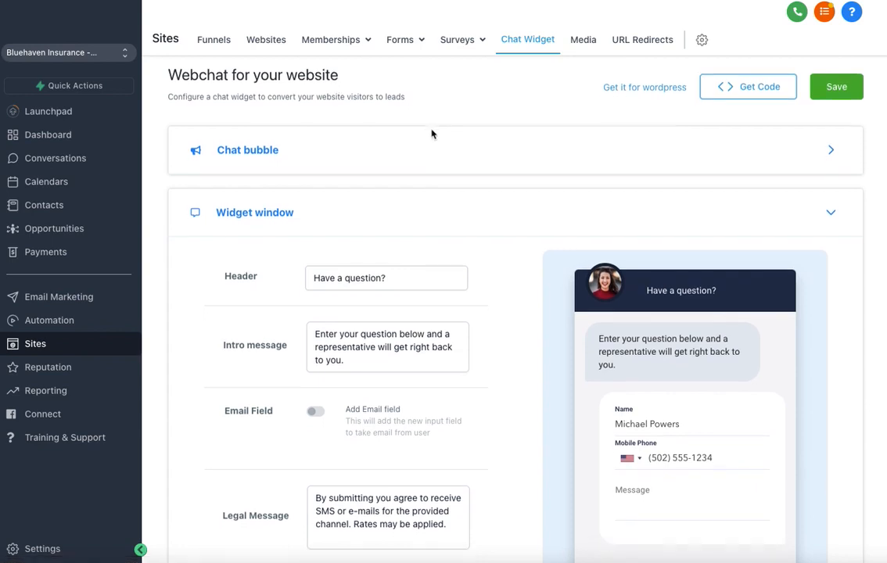
{"action": "scroll", "coordinate": [416, 125], "scroll_direction": "up", "scroll_amount": 2}
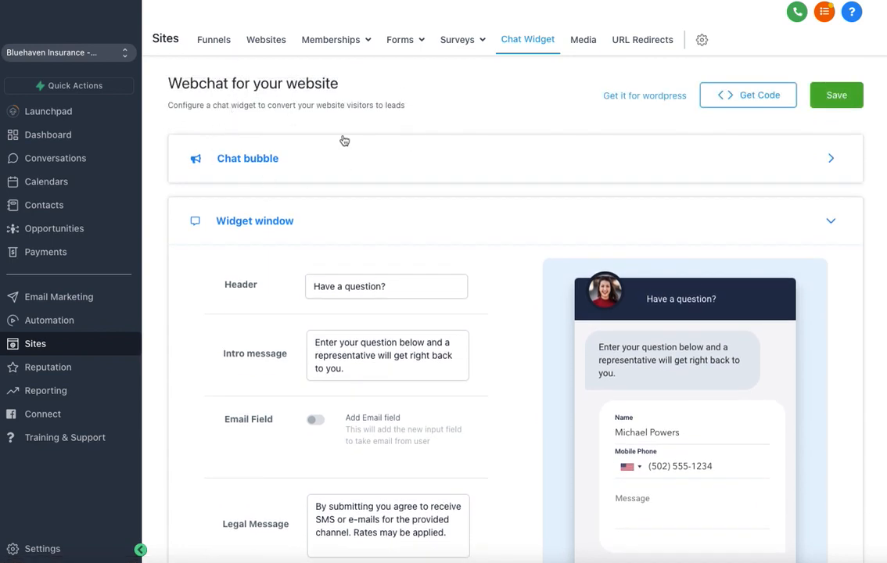
{"action": "left_click", "coordinate": [238, 160]}
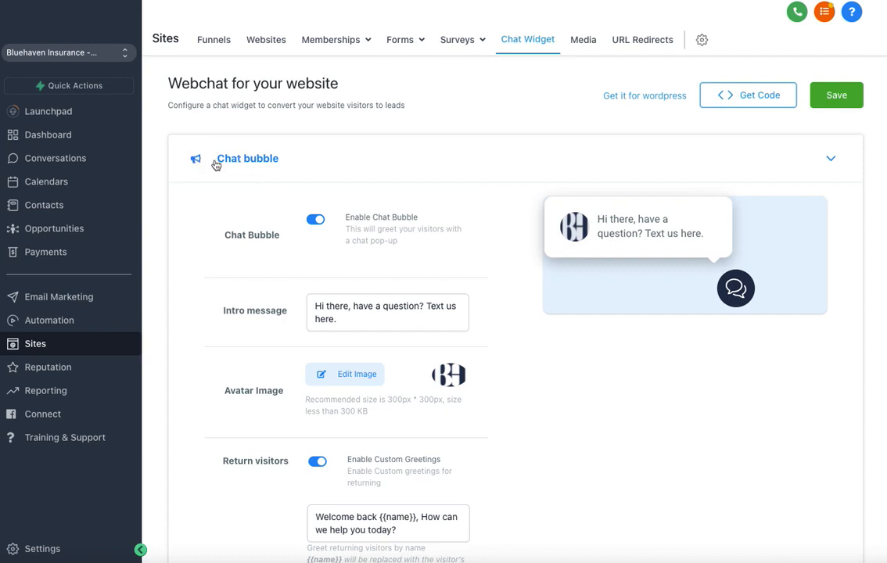
Step: Switch the chat bubble off and back on to compare its effect in the preview
{"action": "scroll", "coordinate": [303, 179], "scroll_direction": "down", "scroll_amount": 1}
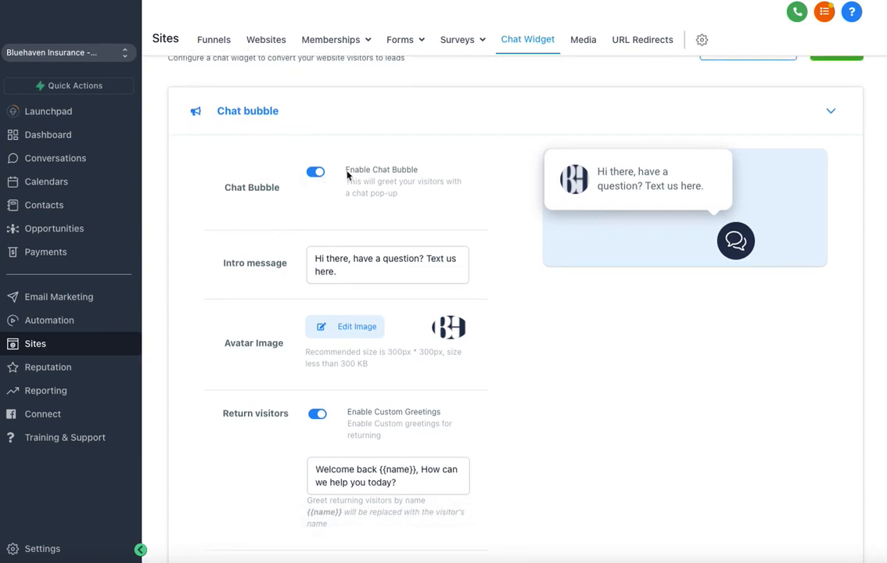
{"action": "left_click", "coordinate": [316, 173]}
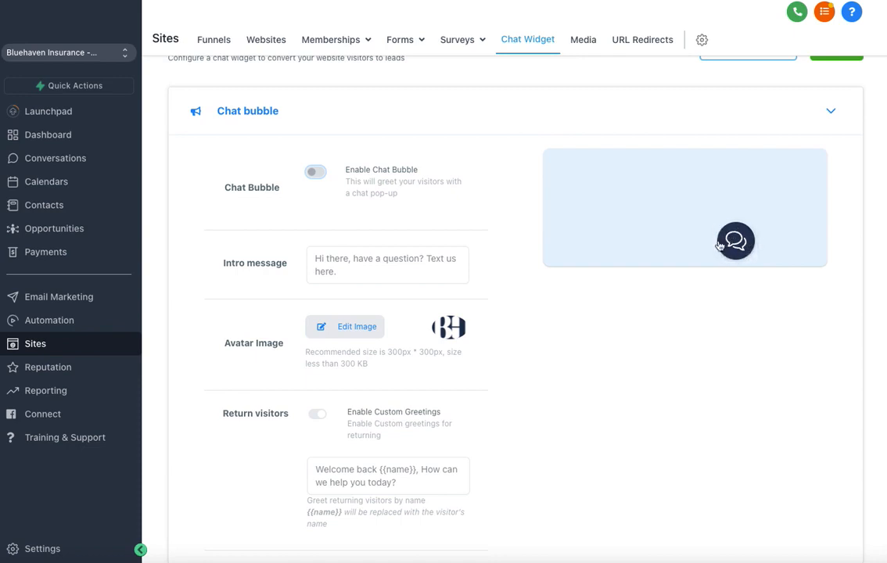
{"action": "left_click", "coordinate": [316, 172]}
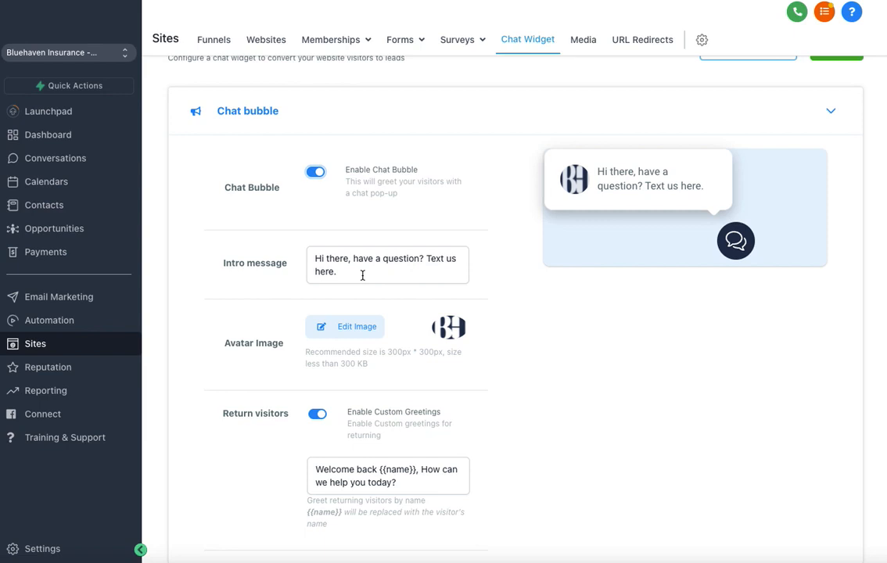
Step: Replace the chat bubble's intro message with "Hey! Have a question?"
{"action": "left_click_drag", "start_coordinate": [362, 275], "coordinate": [295, 252]}
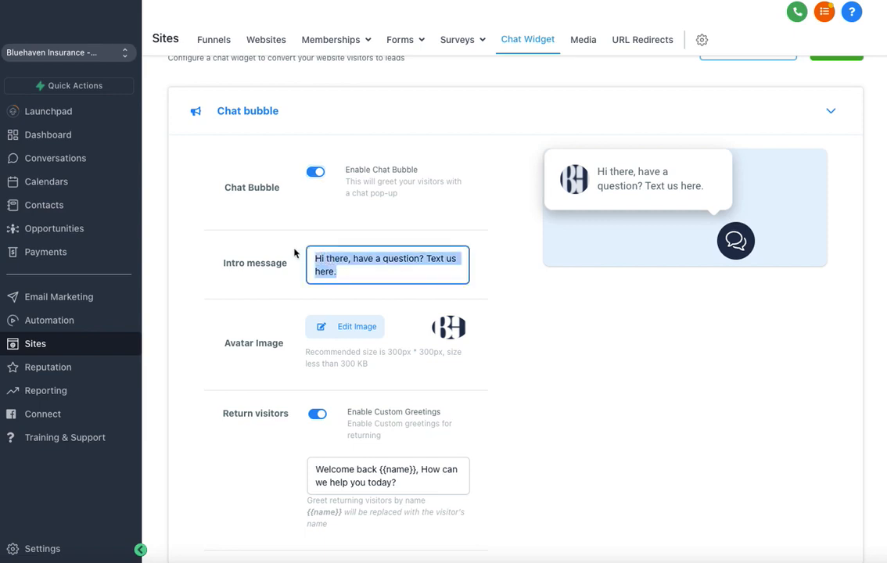
{"action": "type", "text": "Hey!@"}
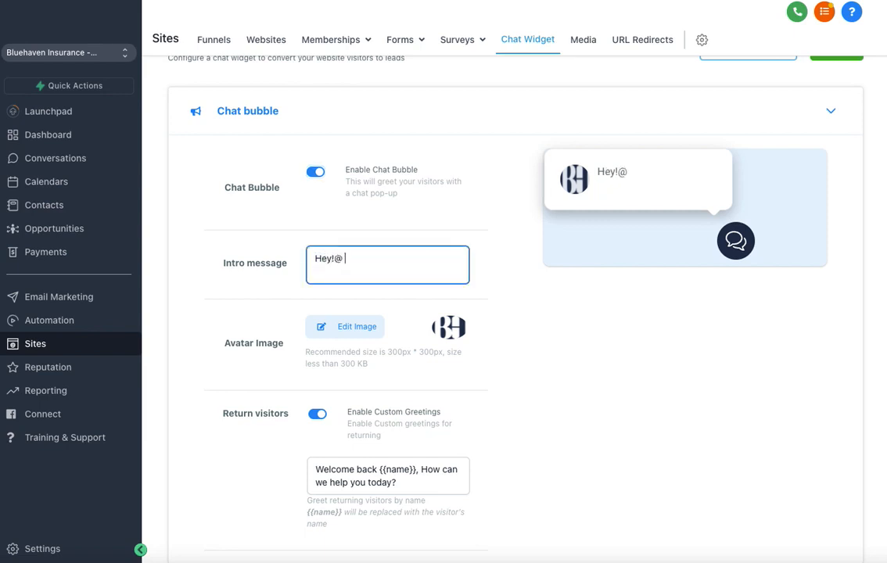
{"action": "key", "text": "BackSpace"}
{"action": "type", "text": "Have a question?"}
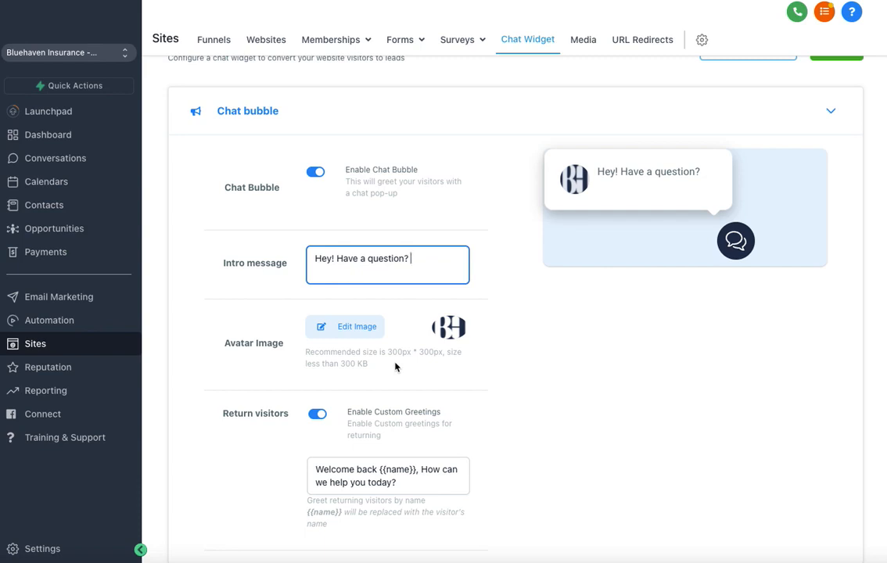
Step: Look over the avatar and return visitor options, and expand the Widget window settings
{"action": "scroll", "coordinate": [387, 358], "scroll_direction": "down", "scroll_amount": 2}
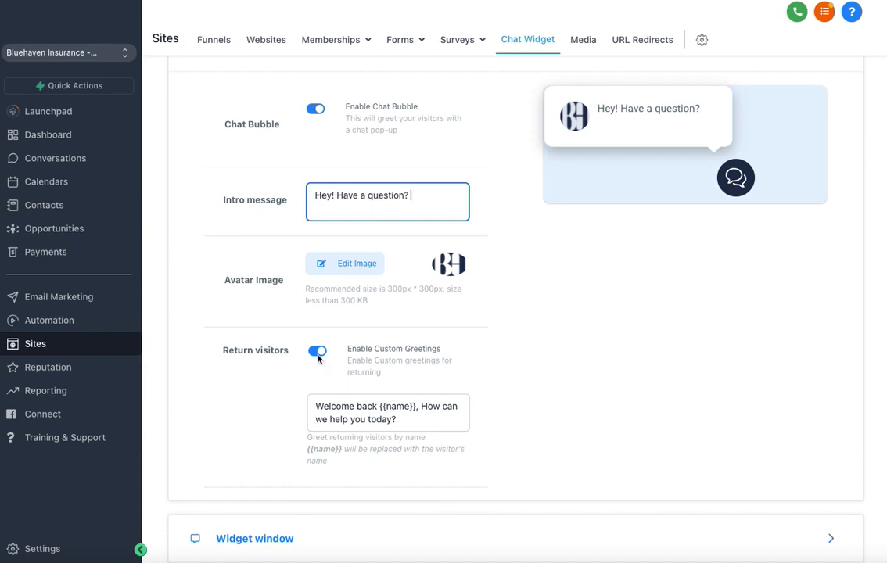
{"action": "scroll", "coordinate": [253, 422], "scroll_direction": "down", "scroll_amount": 1}
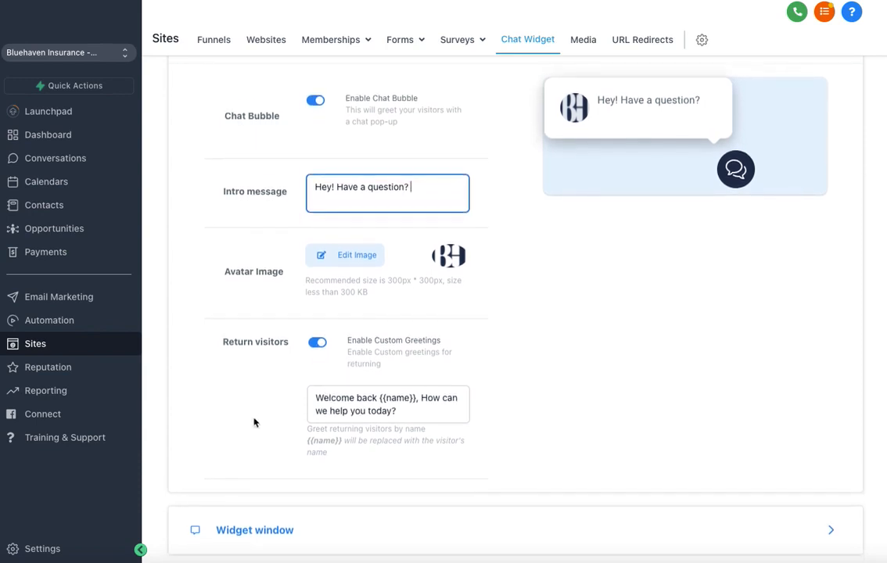
{"action": "scroll", "coordinate": [254, 423], "scroll_direction": "down", "scroll_amount": 1}
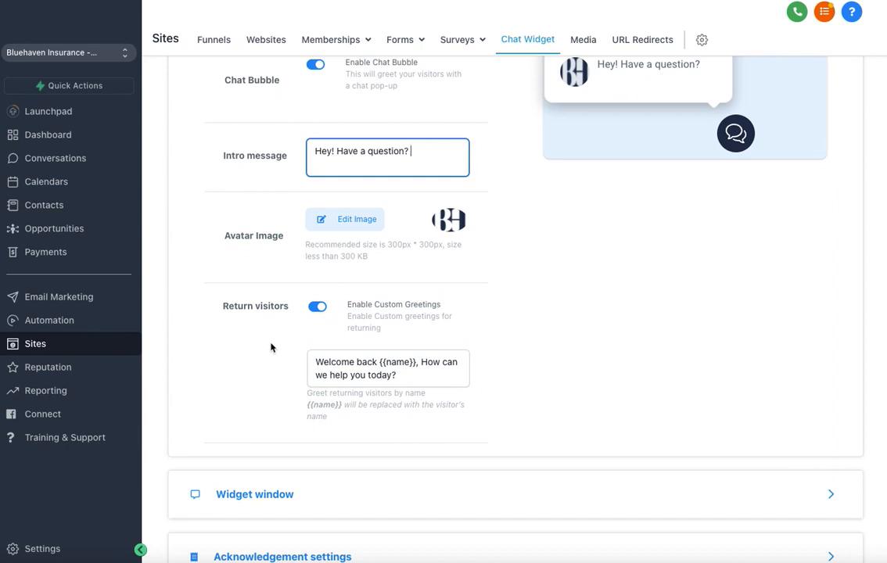
{"action": "scroll", "coordinate": [277, 367], "scroll_direction": "down", "scroll_amount": 2}
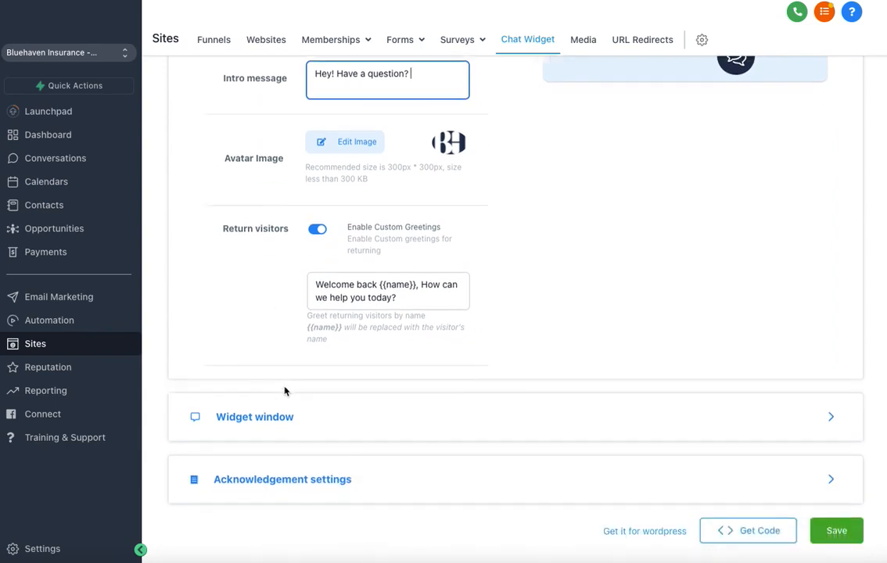
{"action": "left_click", "coordinate": [256, 422]}
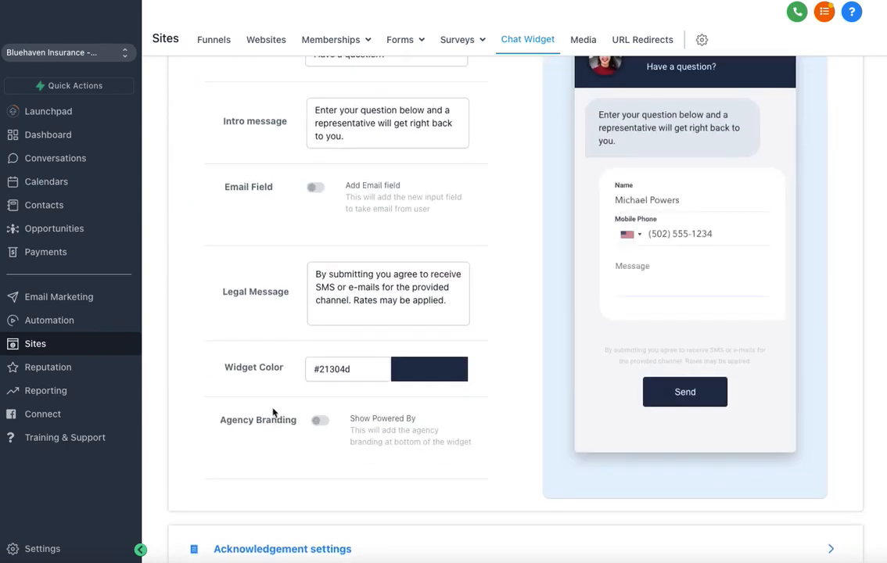
Step: Examine the widget window's header, intro message and legal message in both the settings and the preview
{"action": "scroll", "coordinate": [263, 313], "scroll_direction": "up", "scroll_amount": 5}
{"action": "scroll", "coordinate": [799, 285], "scroll_direction": "down", "scroll_amount": 2}
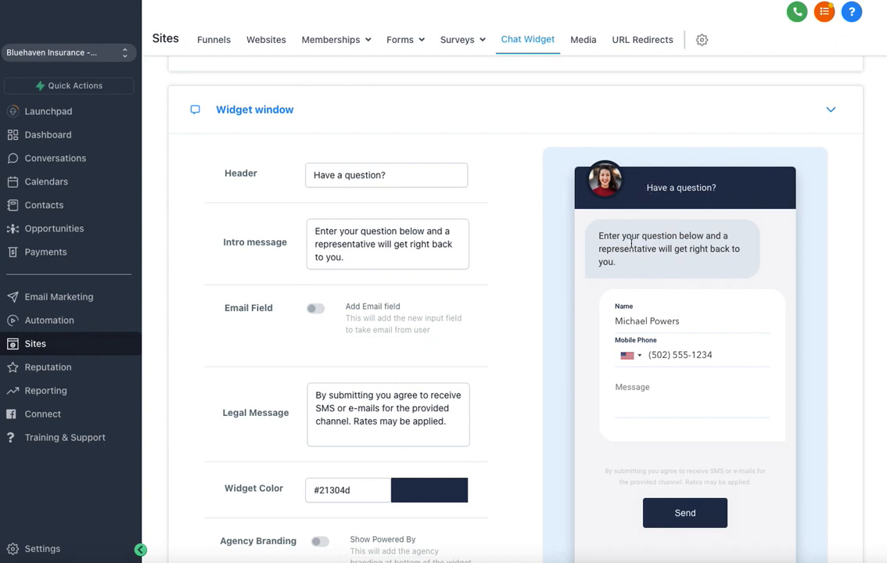
{"action": "left_click_drag", "start_coordinate": [643, 187], "coordinate": [714, 183]}
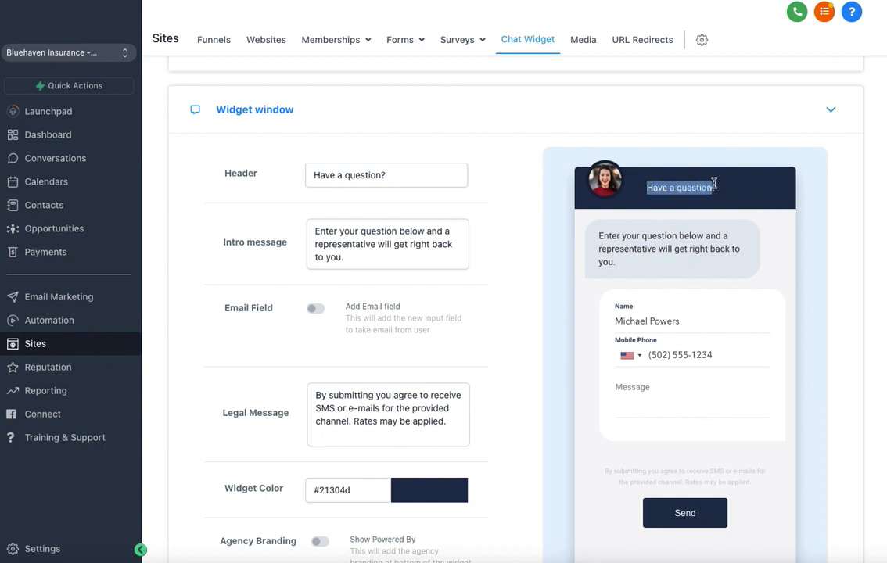
{"action": "left_click_drag", "start_coordinate": [598, 235], "coordinate": [643, 283]}
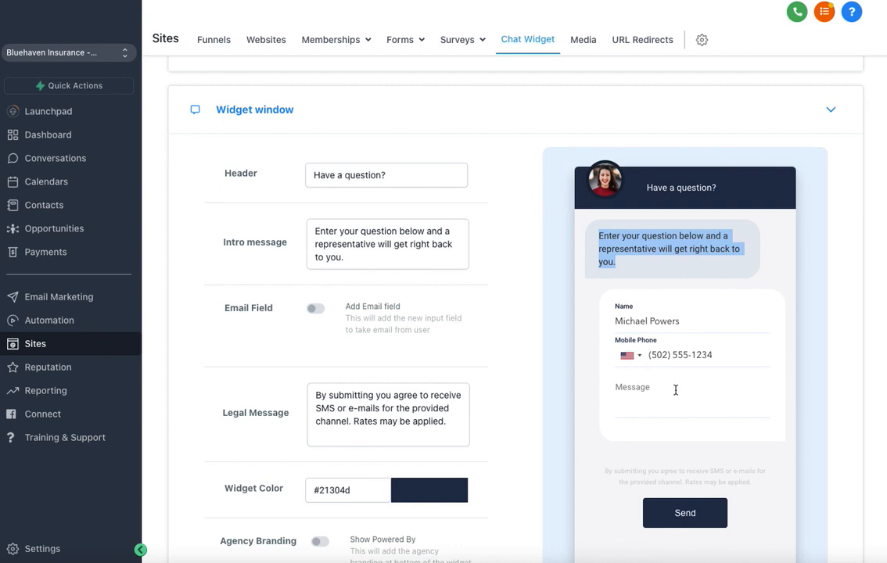
{"action": "left_click", "coordinate": [384, 175]}
{"action": "left_click", "coordinate": [338, 229]}
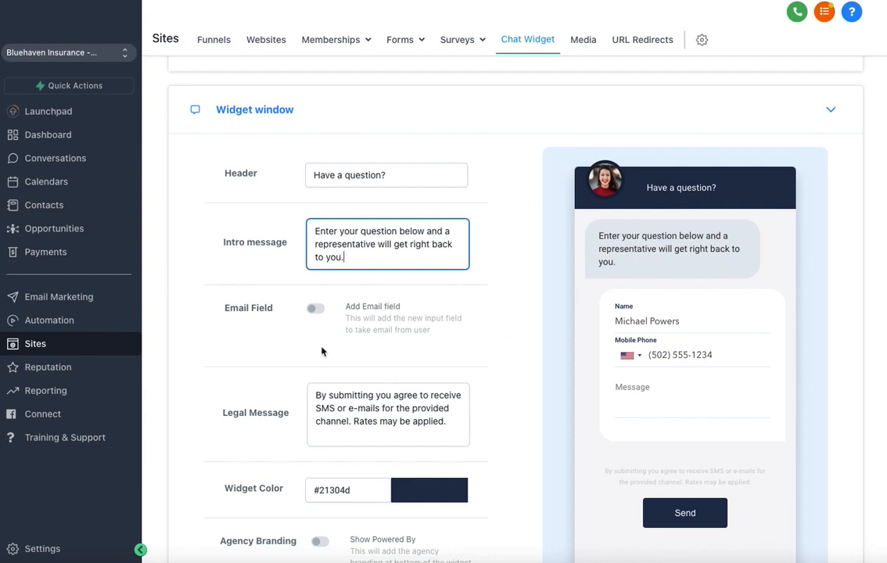
{"action": "scroll", "coordinate": [373, 376], "scroll_direction": "down", "scroll_amount": 1}
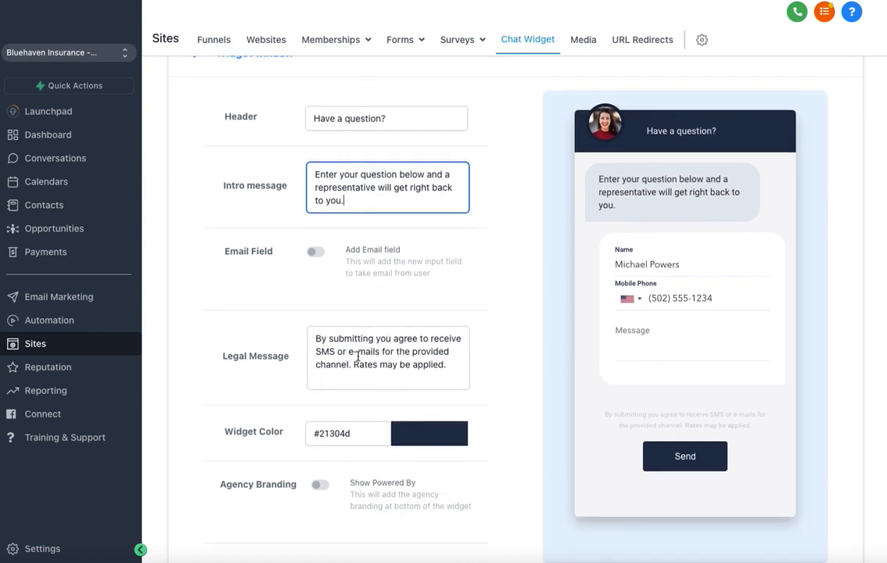
{"action": "left_click_drag", "start_coordinate": [606, 414], "coordinate": [763, 429]}
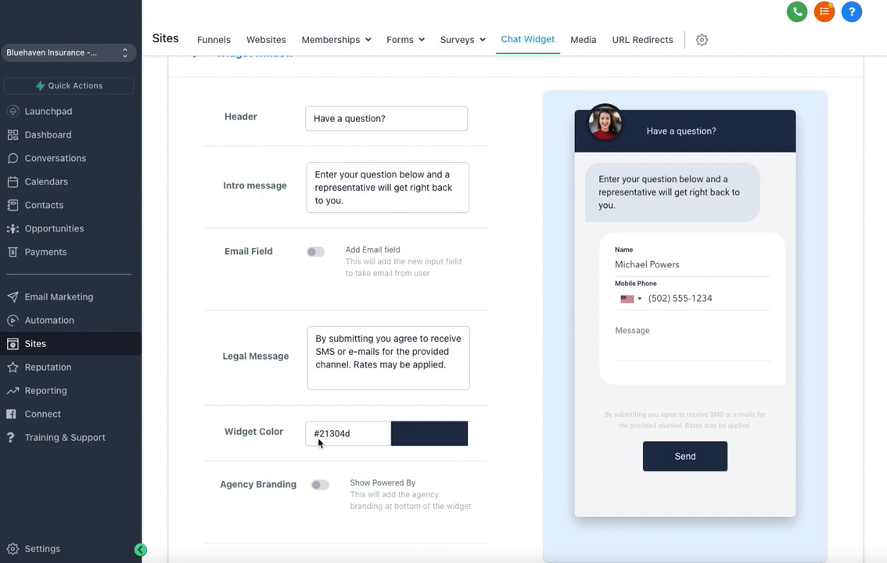
Step: Set the widget color to the dark blue #212B4D
{"action": "left_click", "coordinate": [417, 443]}
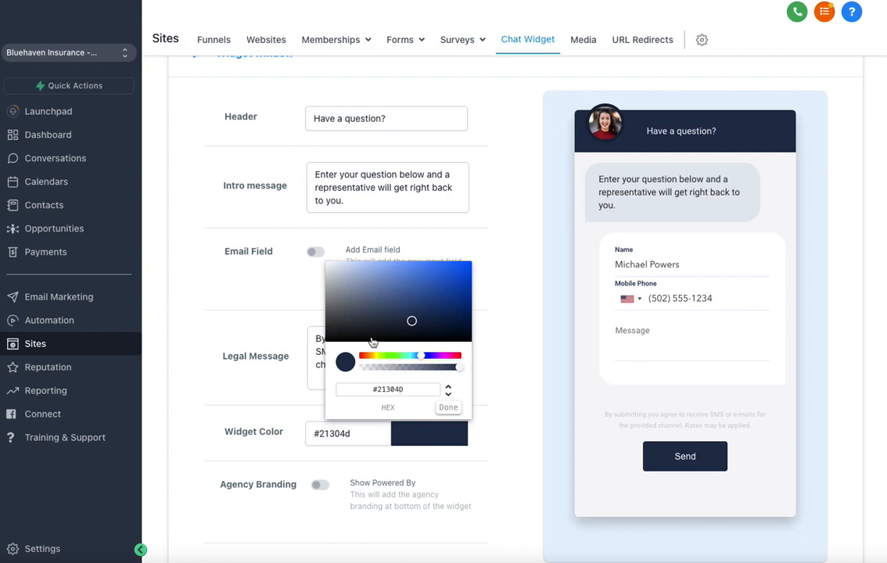
{"action": "left_click_drag", "start_coordinate": [373, 357], "coordinate": [422, 359]}
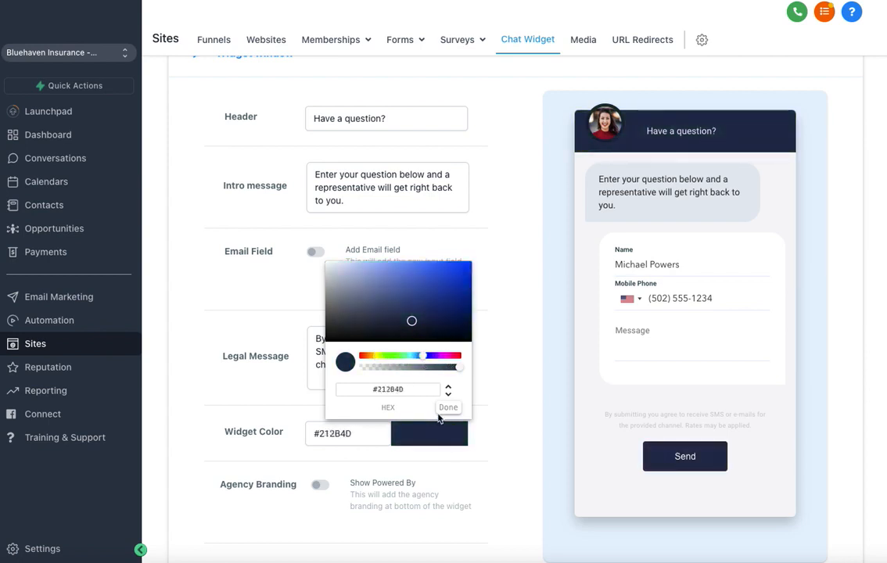
{"action": "left_click", "coordinate": [447, 409]}
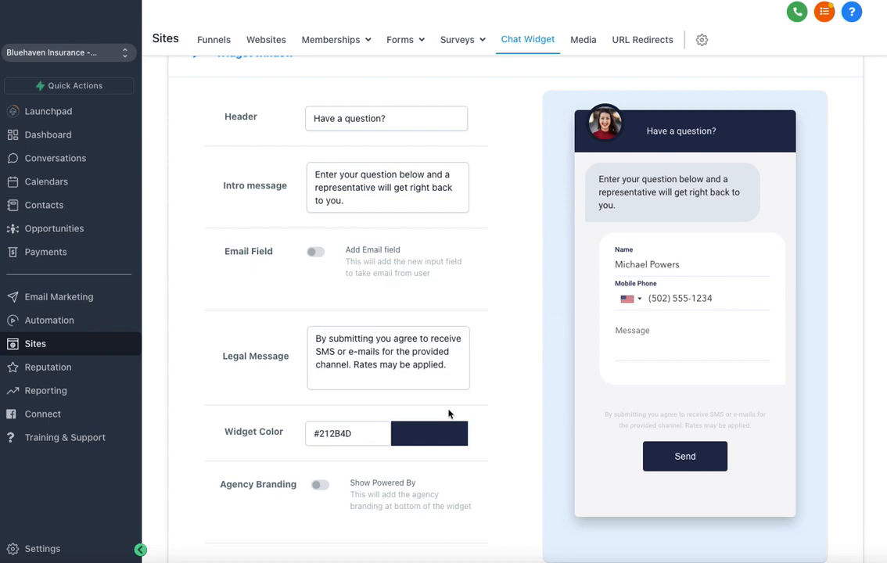
Step: Open the Acknowledgement settings and review the customer support contact, greeting and message fields
{"action": "scroll", "coordinate": [531, 422], "scroll_direction": "down", "scroll_amount": 3}
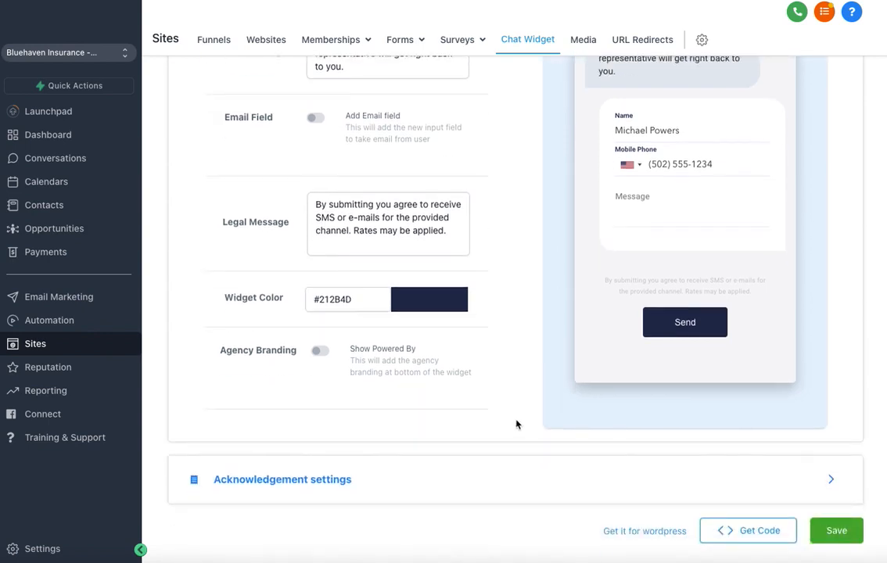
{"action": "left_click", "coordinate": [258, 480]}
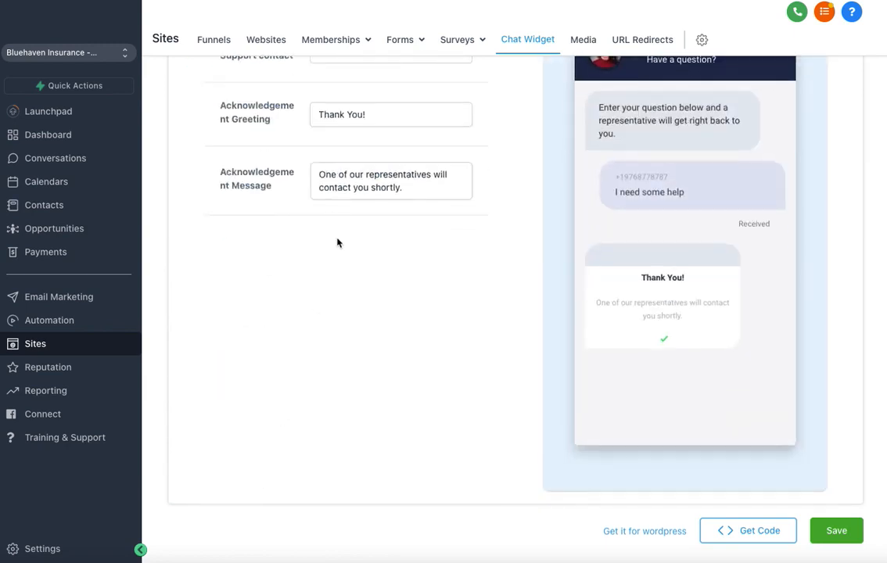
{"action": "scroll", "coordinate": [344, 313], "scroll_direction": "up", "scroll_amount": 1}
{"action": "scroll", "coordinate": [352, 376], "scroll_direction": "up", "scroll_amount": 1}
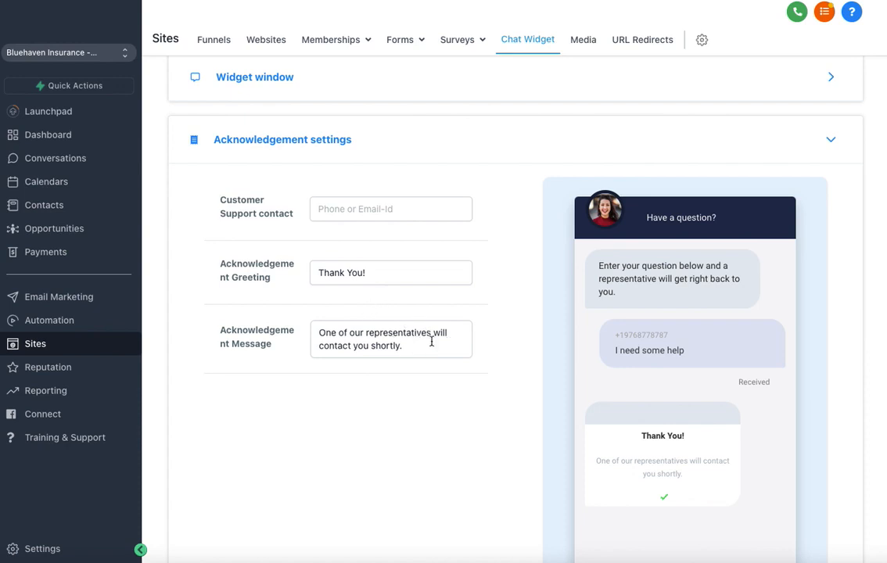
{"action": "scroll", "coordinate": [418, 348], "scroll_direction": "down", "scroll_amount": 1}
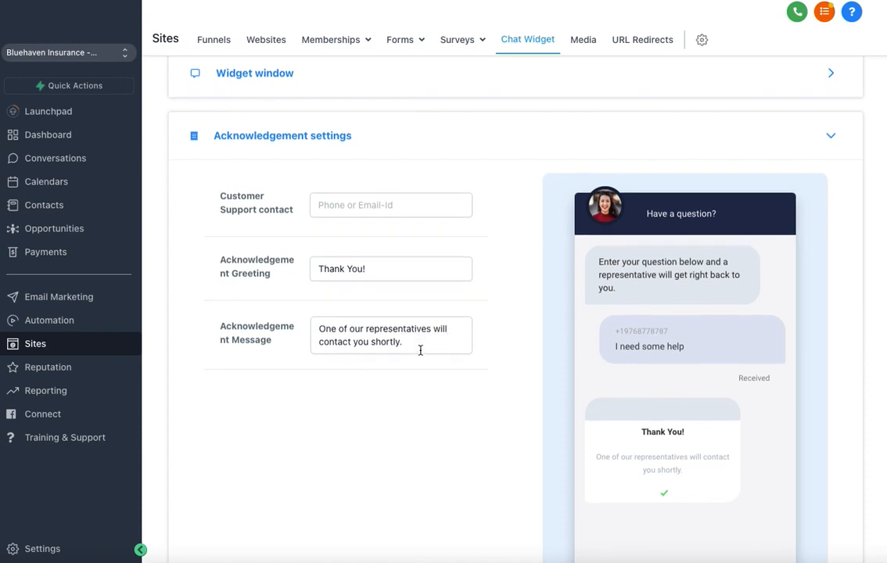
{"action": "left_click_drag", "start_coordinate": [412, 290], "coordinate": [385, 238]}
{"action": "left_click", "coordinate": [384, 230]}
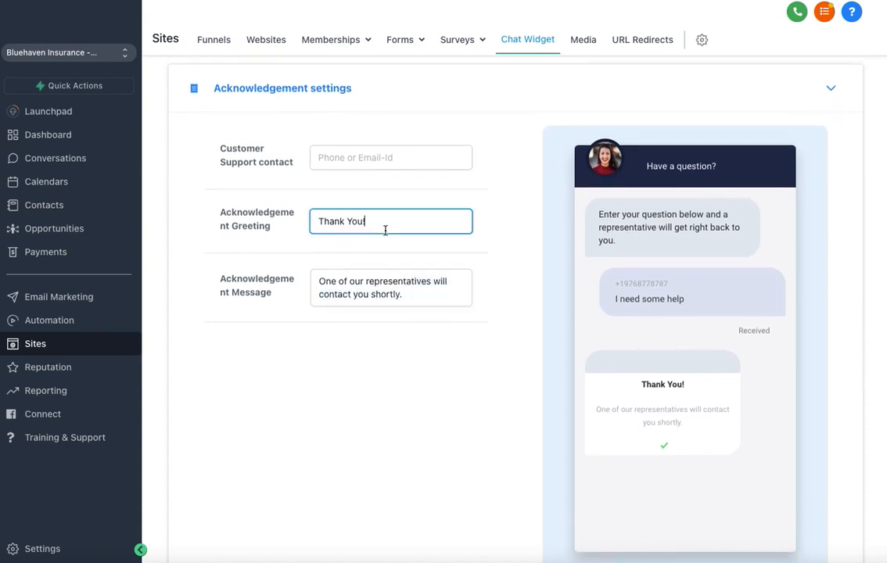
{"action": "left_click", "coordinate": [376, 162]}
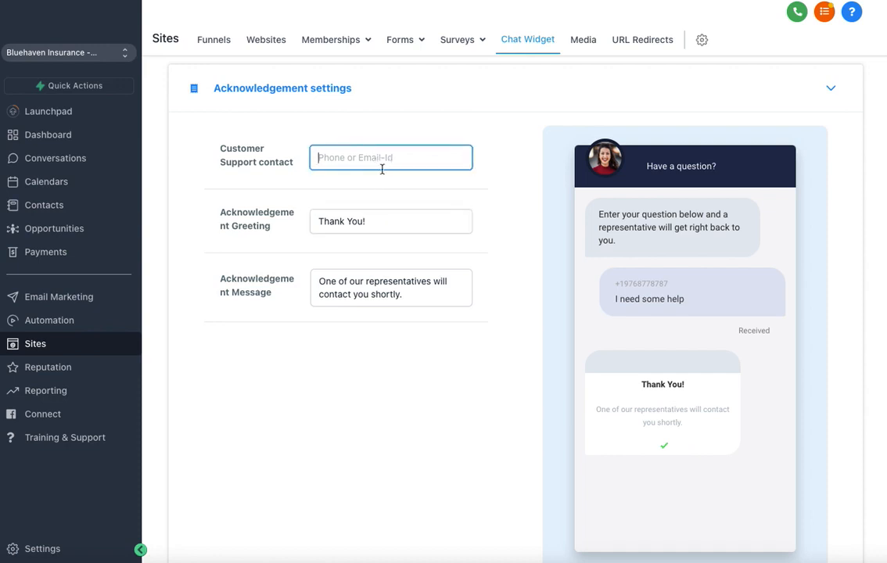
Step: Save the chat widget configuration
{"action": "scroll", "coordinate": [453, 258], "scroll_direction": "down", "scroll_amount": 1}
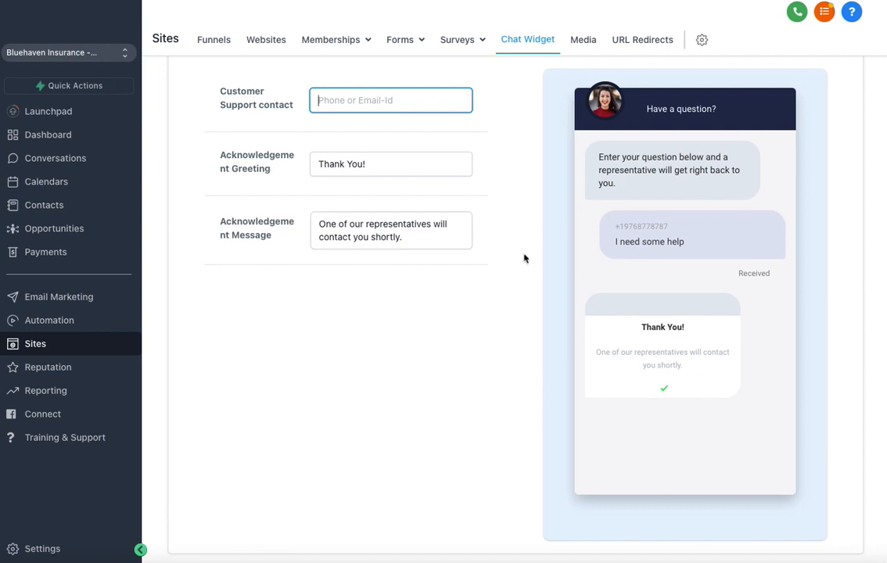
{"action": "scroll", "coordinate": [485, 423], "scroll_direction": "down", "scroll_amount": 1}
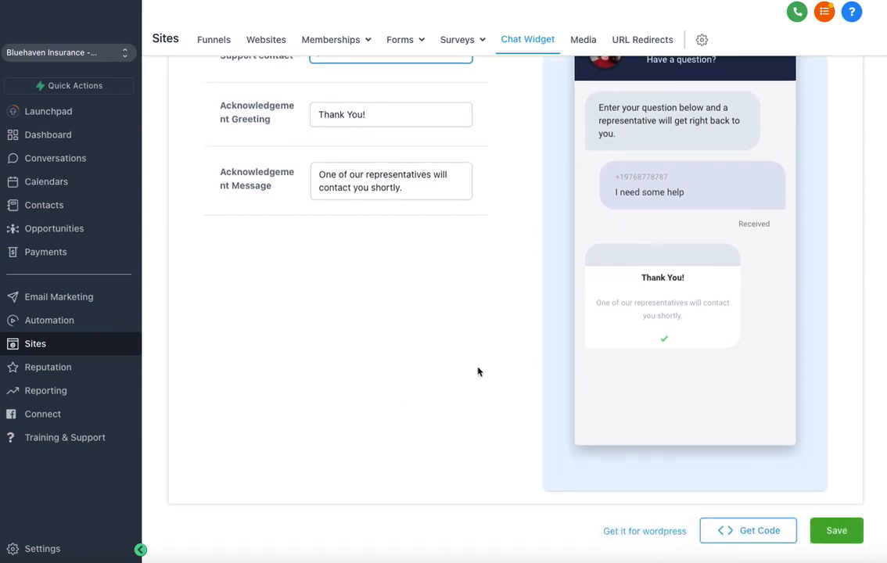
{"action": "left_click", "coordinate": [845, 532]}
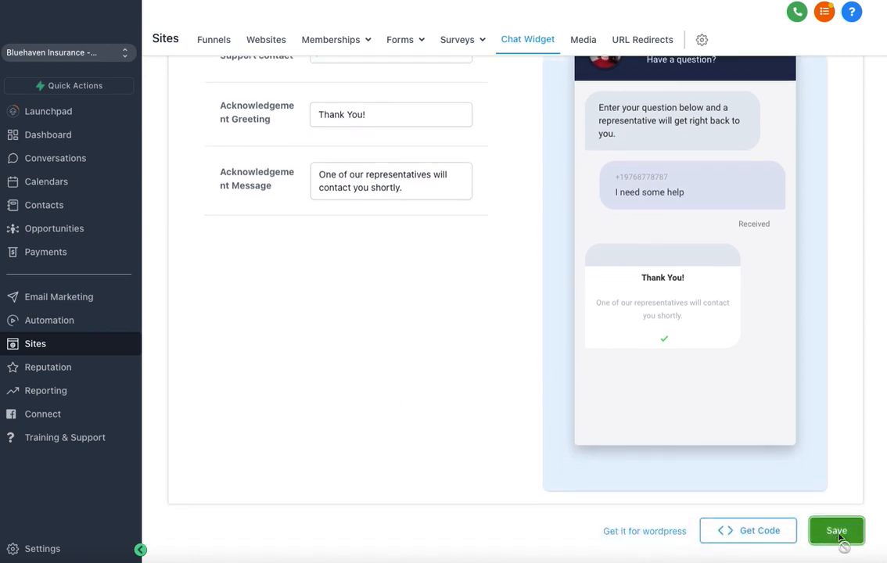